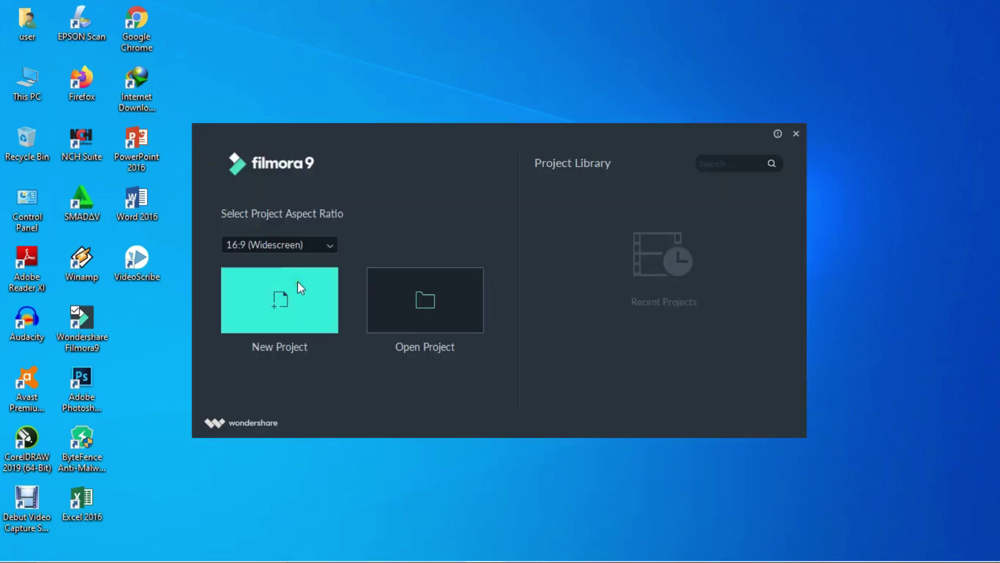
# Create a new 16:9 widescreen project and import the files 16 and Api from the Videos folder.
pyautogui.click(281, 295)
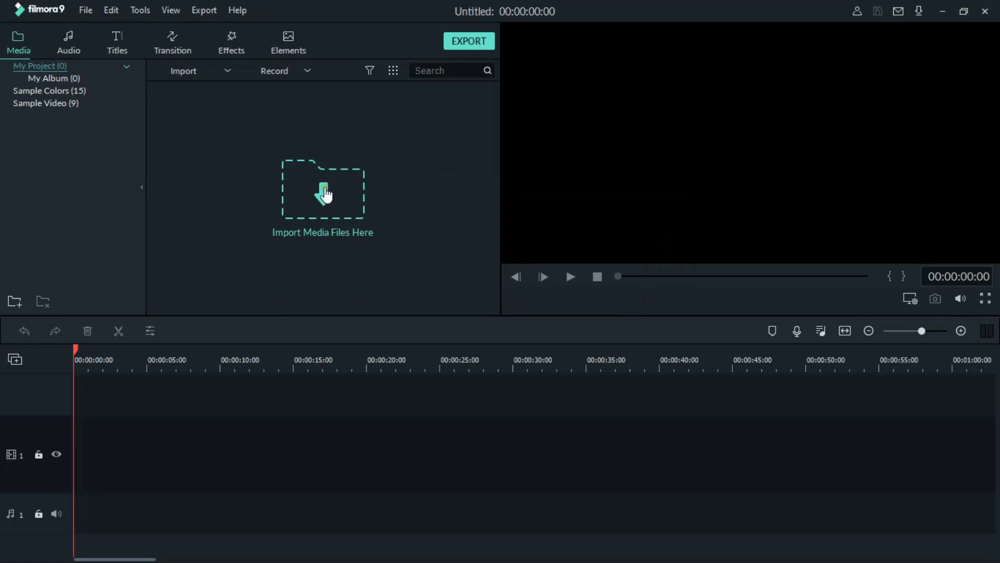
pyautogui.click(323, 191)
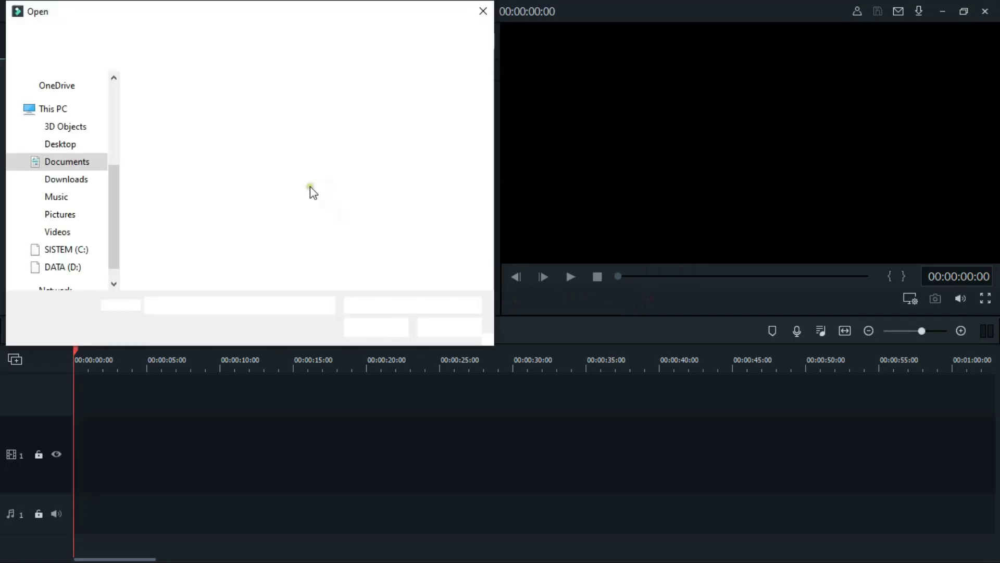
pyautogui.click(60, 233)
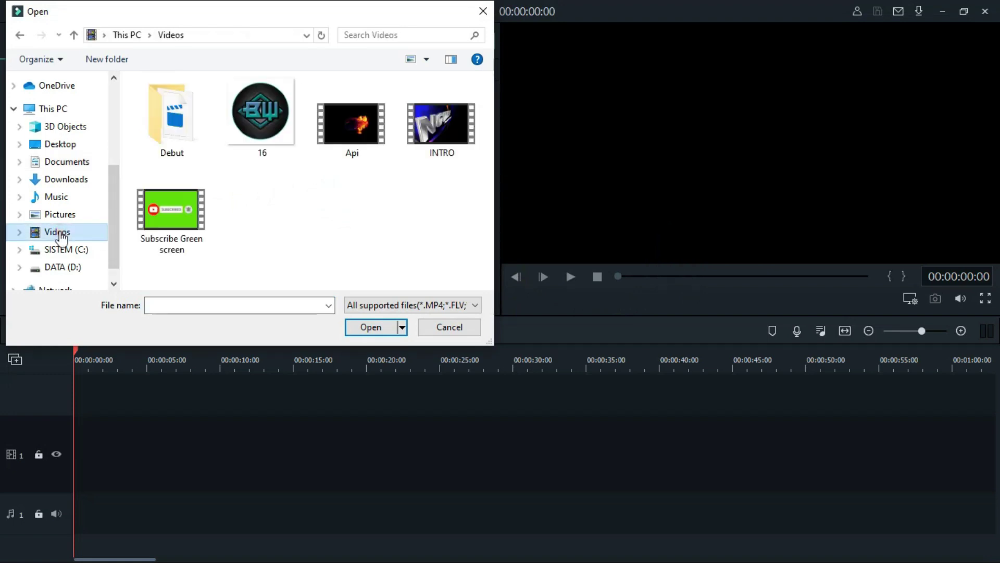
pyautogui.click(260, 117)
pyautogui.keyDown('ctrl'); pyautogui.click(373, 151); pyautogui.keyUp('ctrl')
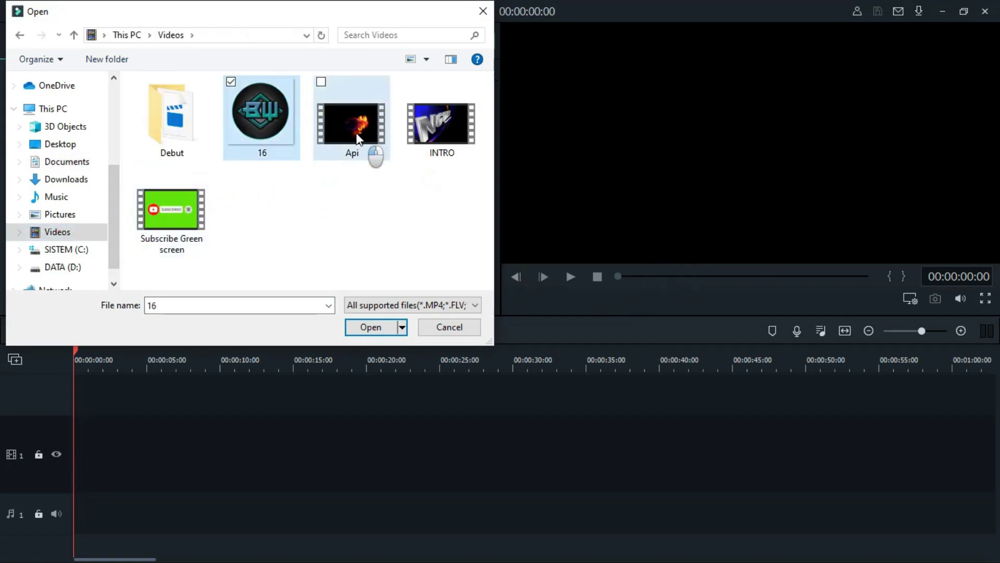
pyautogui.click(381, 322)
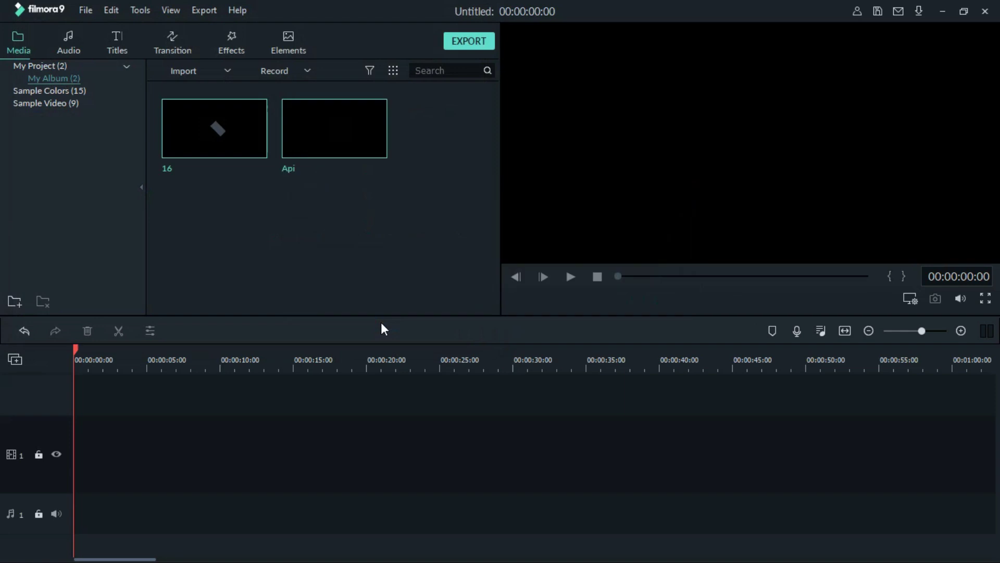
pyautogui.click(432, 237)
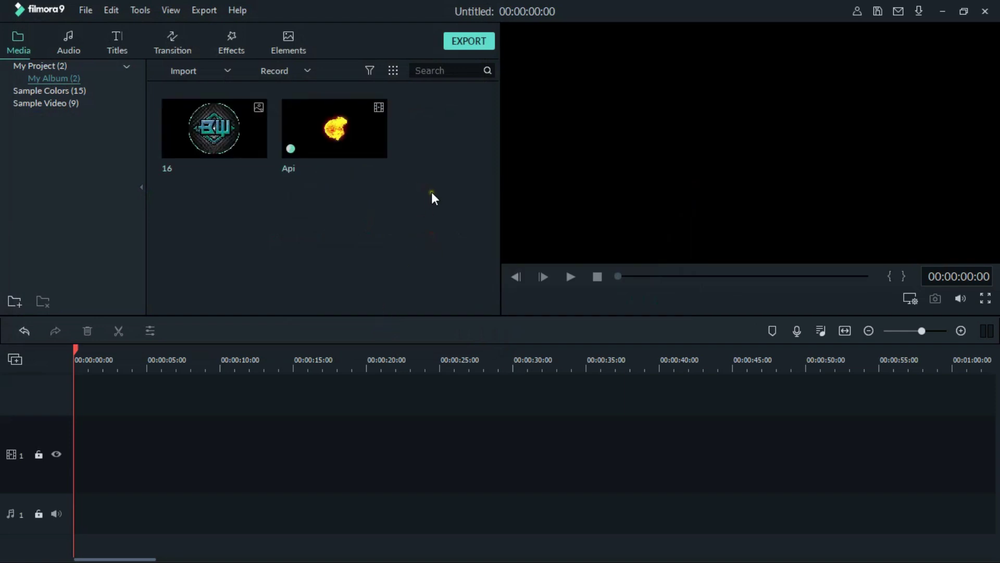
# Place the Api clip at the start of video track 1 without changing the project settings to match it.
pyautogui.moveTo(323, 111)
pyautogui.moveTo(367, 139); pyautogui.dragTo(88, 458)
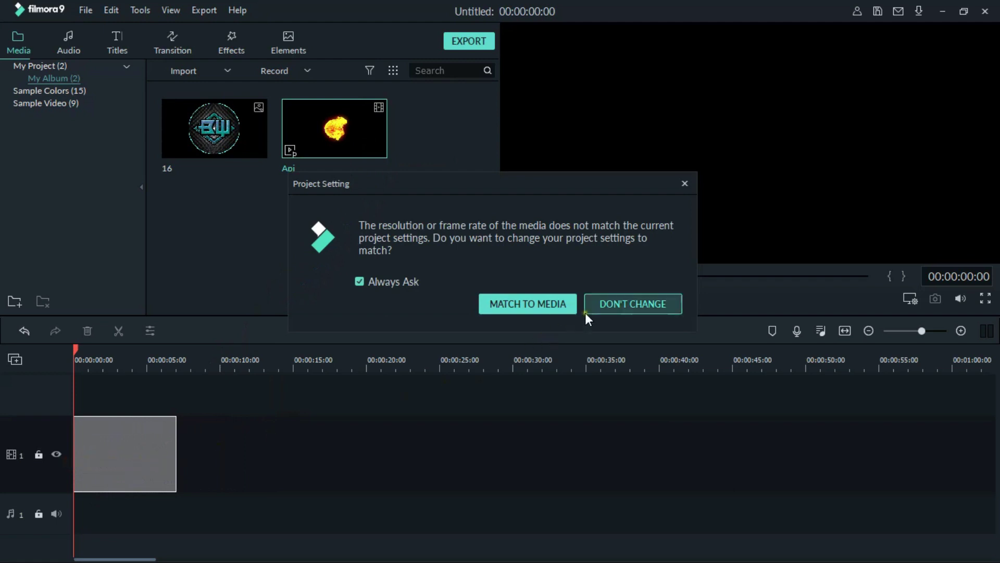
pyautogui.click(614, 303)
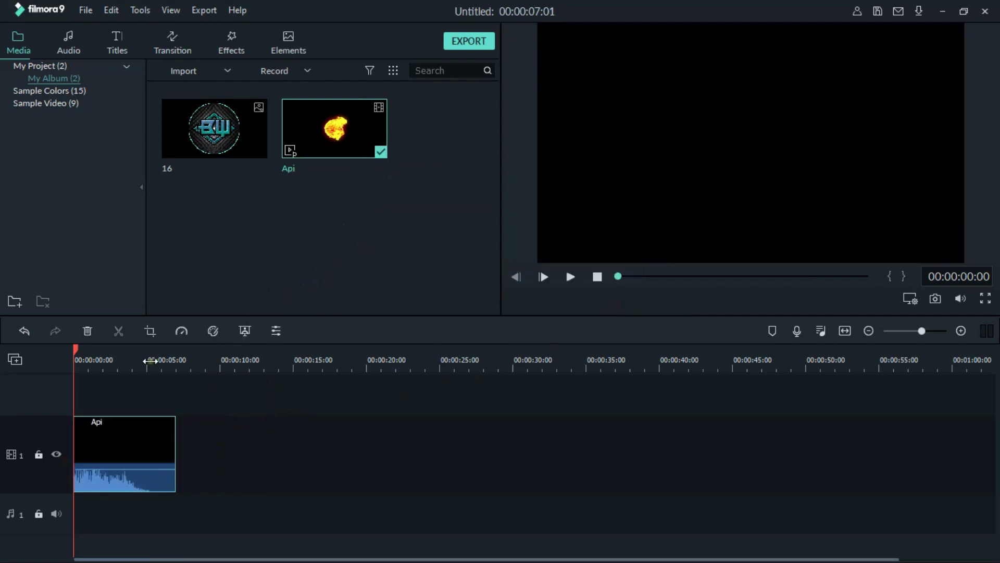
# Place the logo image 16 on video track 2 above the Api clip, starting at about 1.8 seconds.
pyautogui.scroll(5, 223, 369)
pyautogui.scroll(1, 390, 359)
pyautogui.click(232, 151)
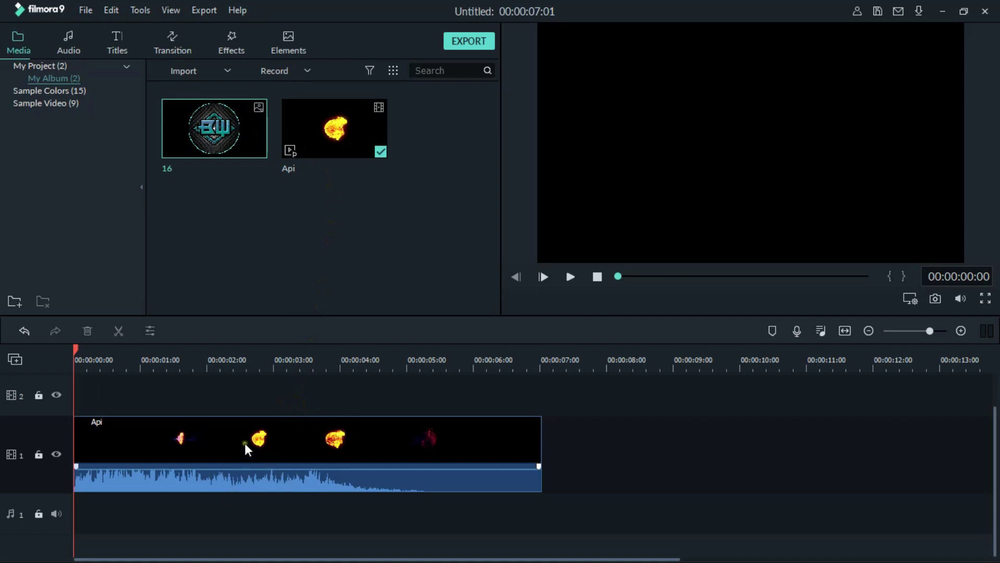
pyautogui.moveTo(252, 139); pyautogui.dragTo(205, 412)
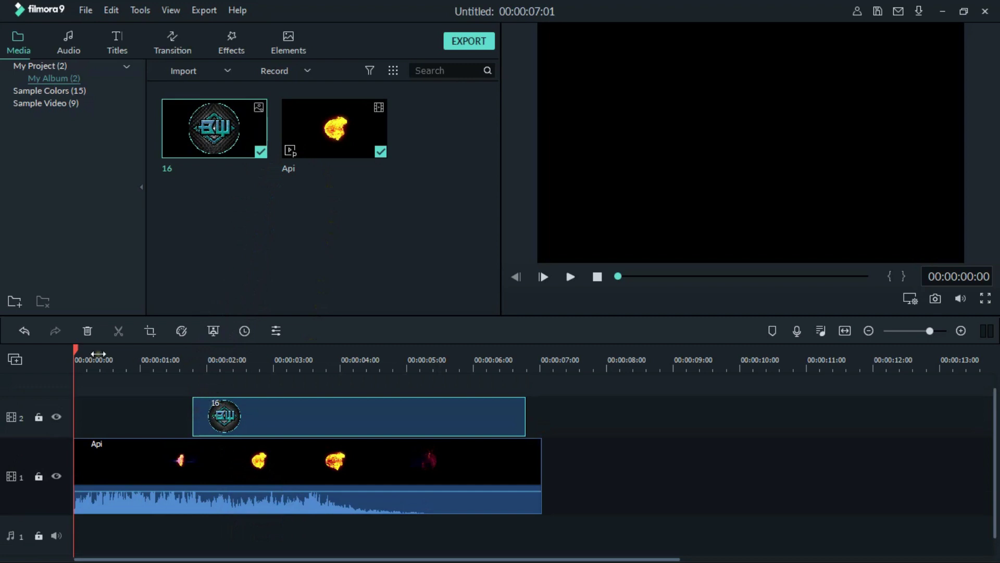
# Shrink the logo image in the preview and centre it over the fireball so that the flames surround it.
pyautogui.moveTo(76, 352); pyautogui.dragTo(204, 386)
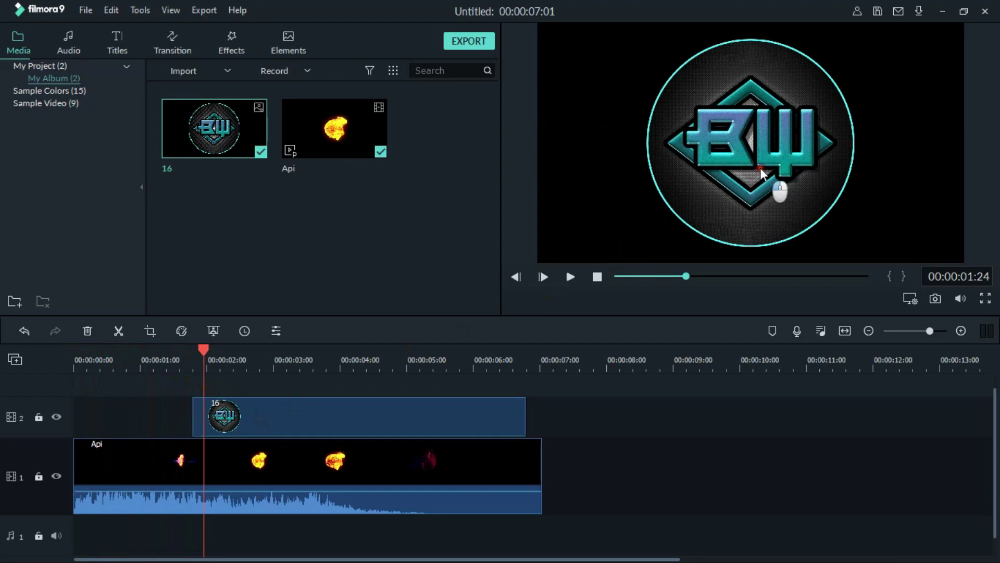
pyautogui.doubleClick(780, 188)
pyautogui.moveTo(870, 25); pyautogui.dragTo(693, 245)
pyautogui.moveTo(688, 212); pyautogui.dragTo(767, 127)
pyautogui.moveTo(780, 184); pyautogui.dragTo(784, 189)
pyautogui.moveTo(705, 190); pyautogui.dragTo(707, 187)
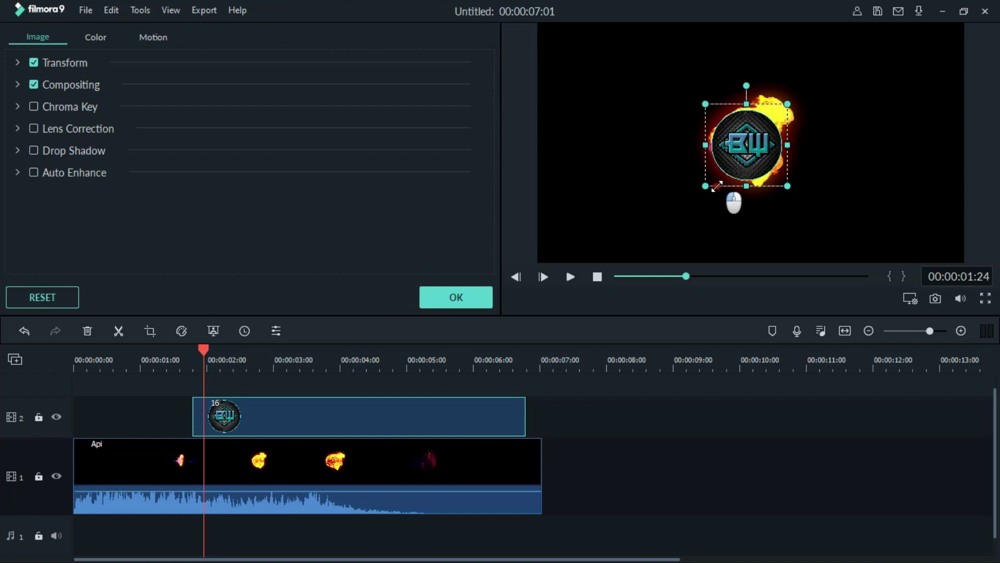
pyautogui.click(250, 423)
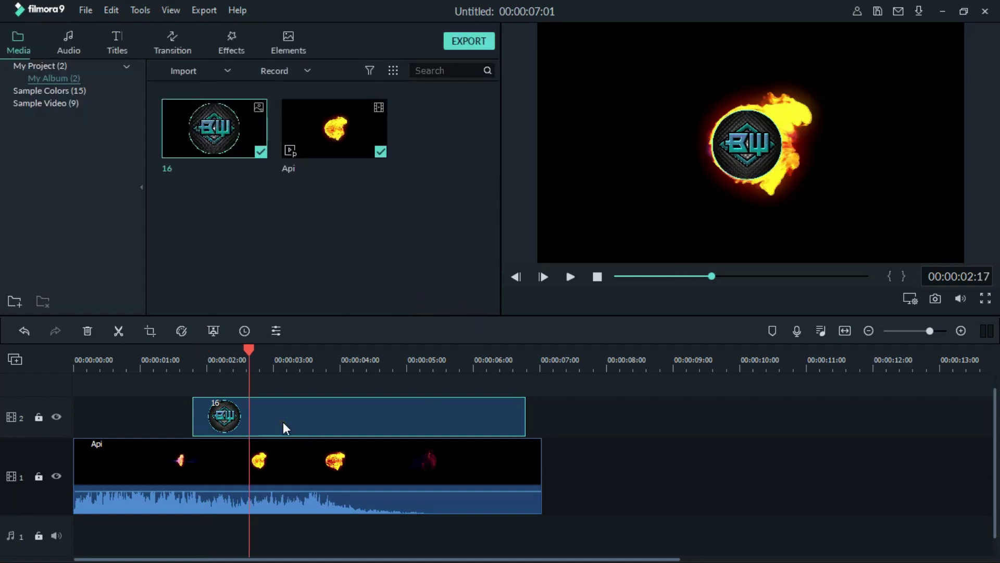
# Apply the Fade2 motion animation to the logo clip and play the result from 00:00:01:13.
pyautogui.doubleClick(311, 417)
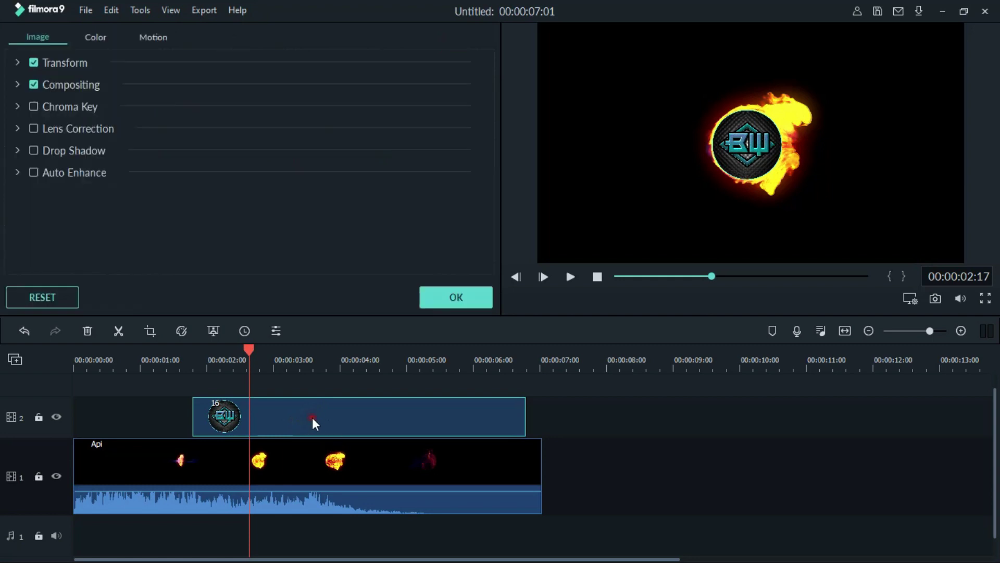
pyautogui.click(153, 37)
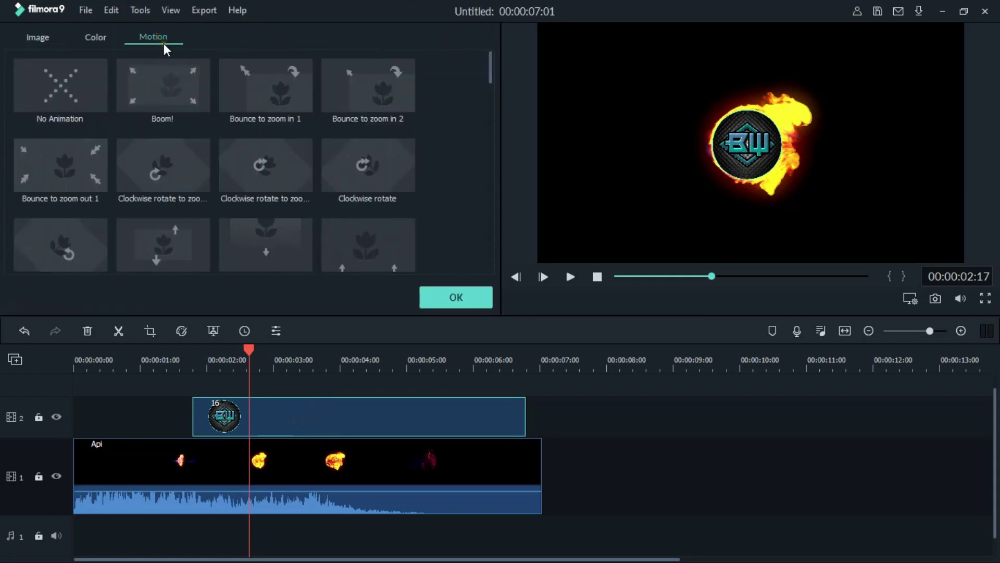
pyautogui.scroll(-3, 365, 157)
pyautogui.doubleClick(368, 149)
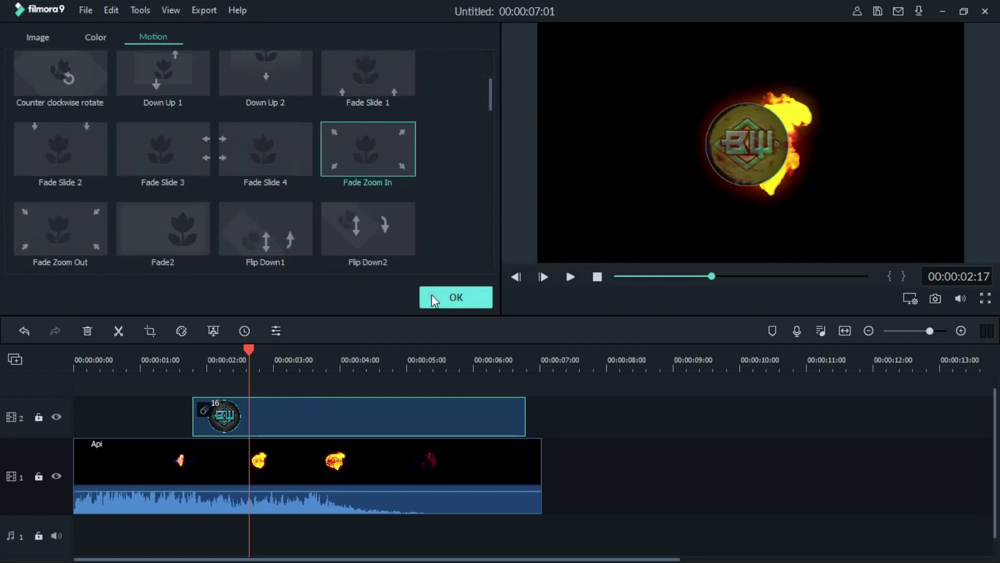
pyautogui.doubleClick(187, 233)
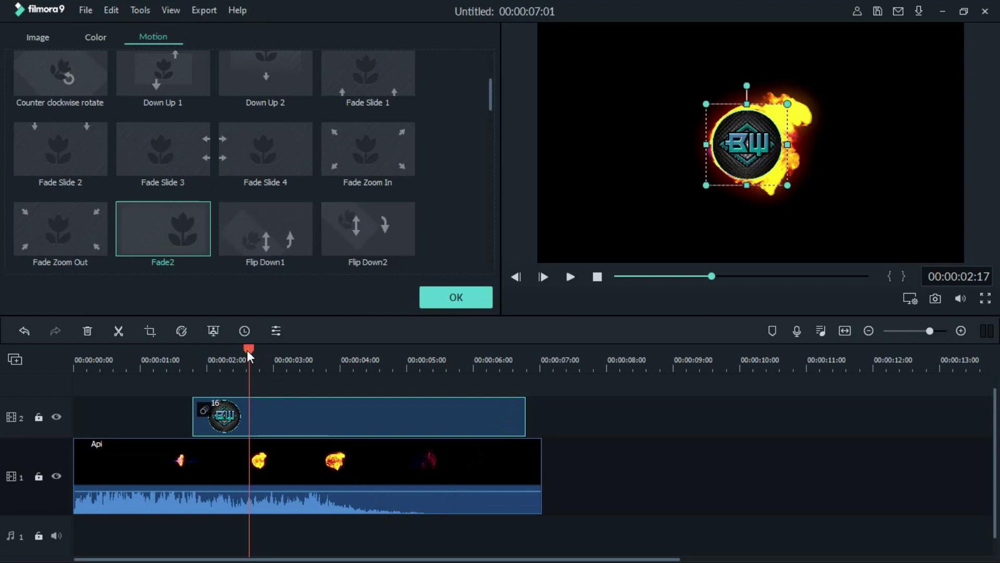
pyautogui.moveTo(247, 350); pyautogui.dragTo(193, 336)
pyautogui.click(24, 333)
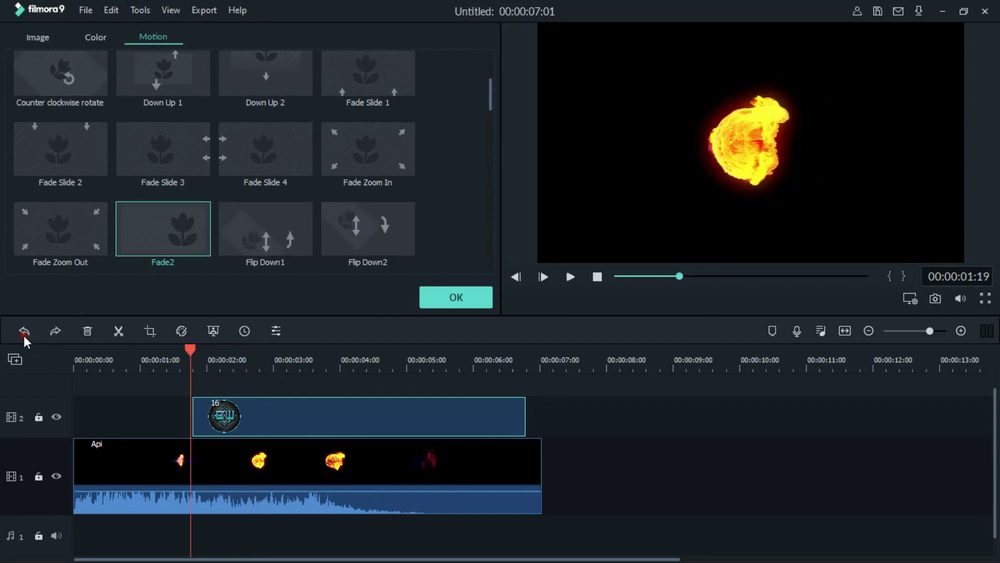
pyautogui.click(167, 229)
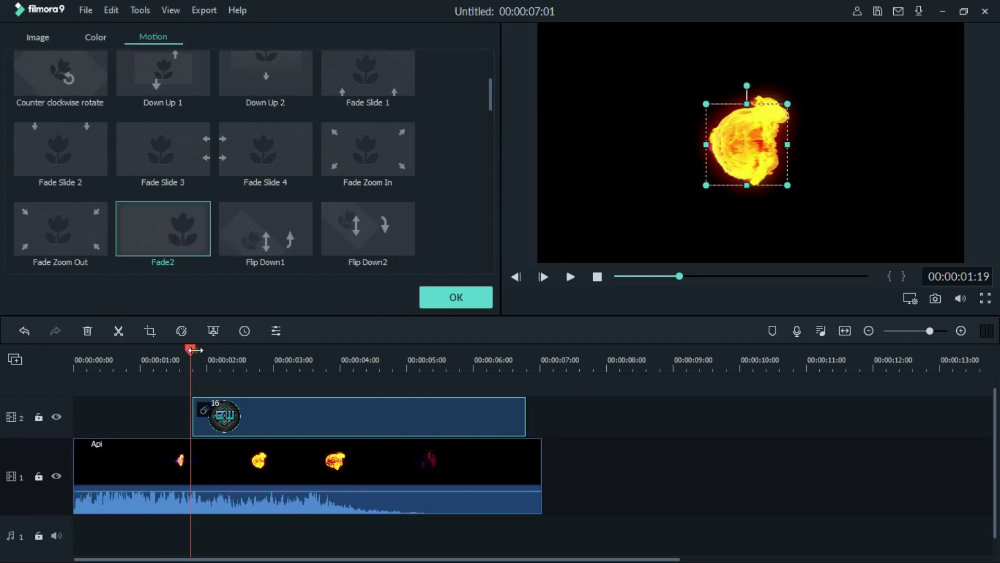
pyautogui.moveTo(189, 349); pyautogui.dragTo(175, 358)
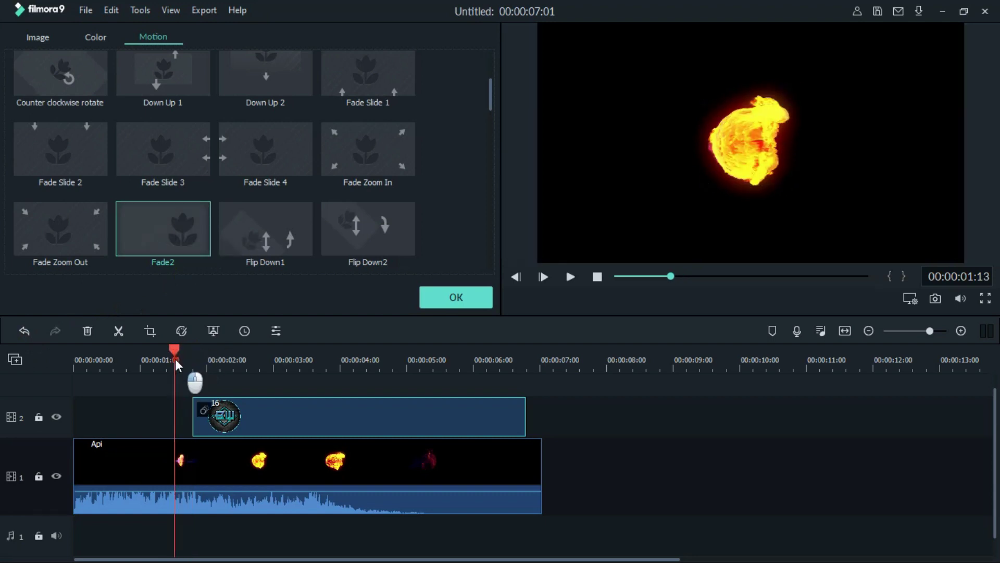
pyautogui.click(570, 277)
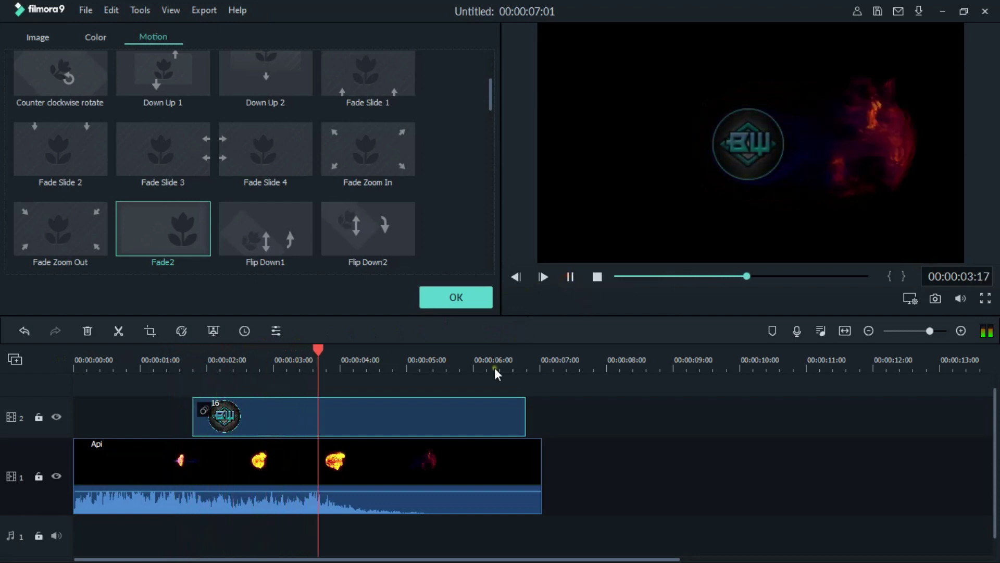
# Split the logo and Api clips at 00:00:06:13, delete the parts after the cut and play the ending.
pyautogui.click(523, 359)
pyautogui.moveTo(527, 348); pyautogui.dragTo(509, 355)
pyautogui.click(509, 476)
pyautogui.click(117, 334)
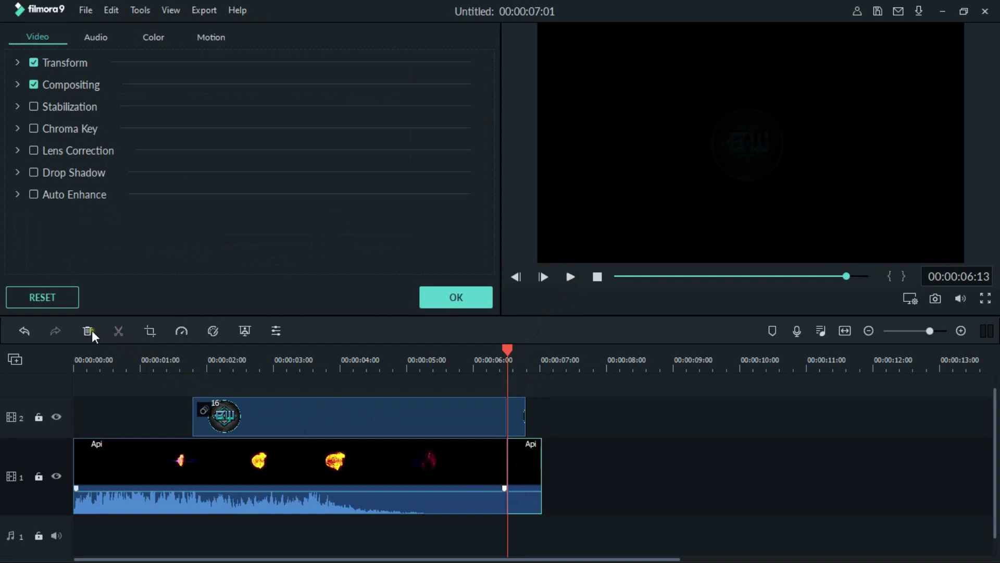
pyautogui.click(90, 331)
pyautogui.click(516, 425)
pyautogui.click(88, 331)
pyautogui.click(462, 360)
pyautogui.press('space')
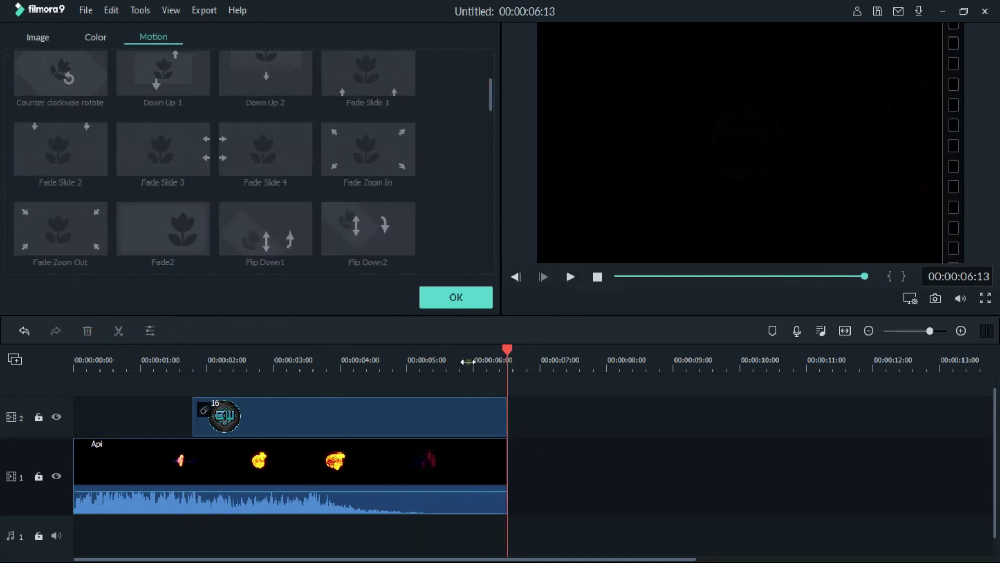
# Move the playhead to 00:00:03:02 and add Title 41 on video track 3, starting at about 2.4 seconds.
pyautogui.moveTo(511, 388); pyautogui.dragTo(281, 389)
pyautogui.click(468, 304)
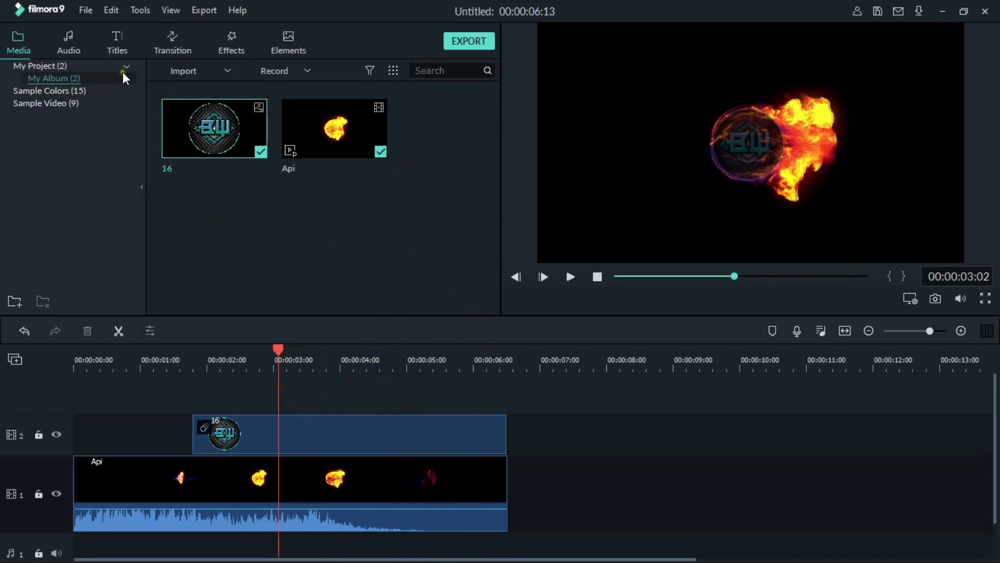
pyautogui.click(123, 42)
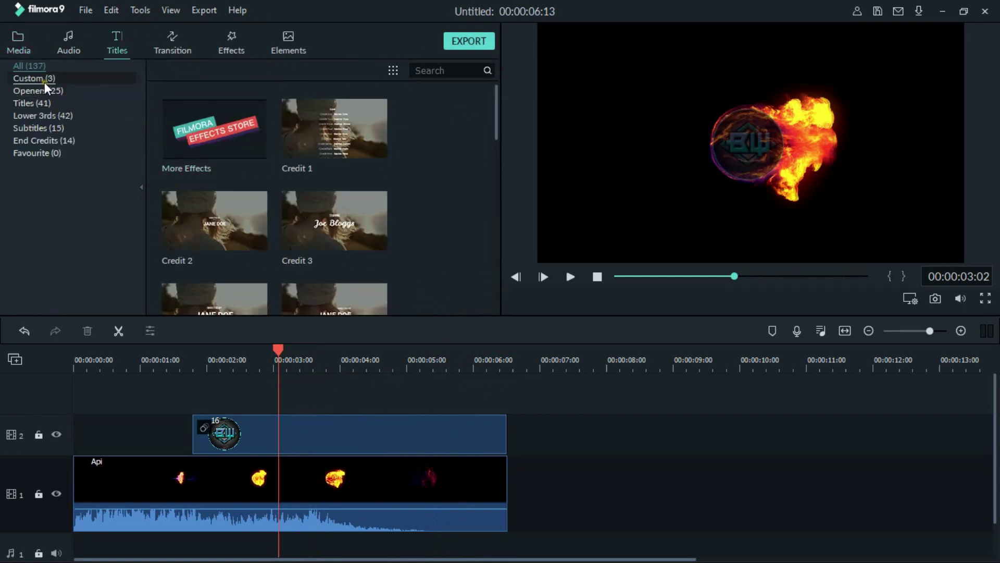
pyautogui.moveTo(498, 103); pyautogui.dragTo(521, 320)
pyautogui.moveTo(367, 267); pyautogui.dragTo(233, 405)
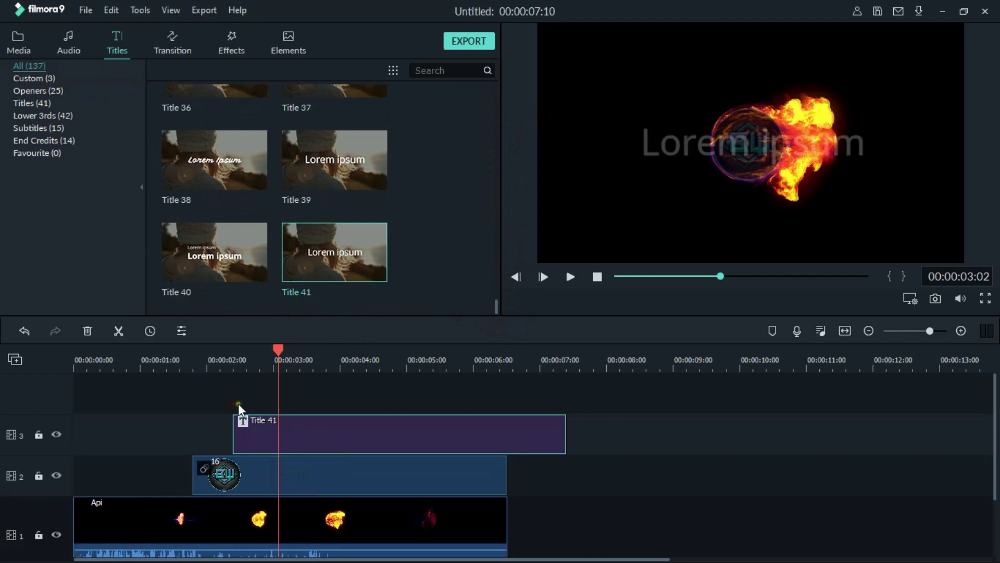
# Open Title 41 in the advanced text editor and replace its placeholder text with the channel name in capitals.
pyautogui.click(382, 442)
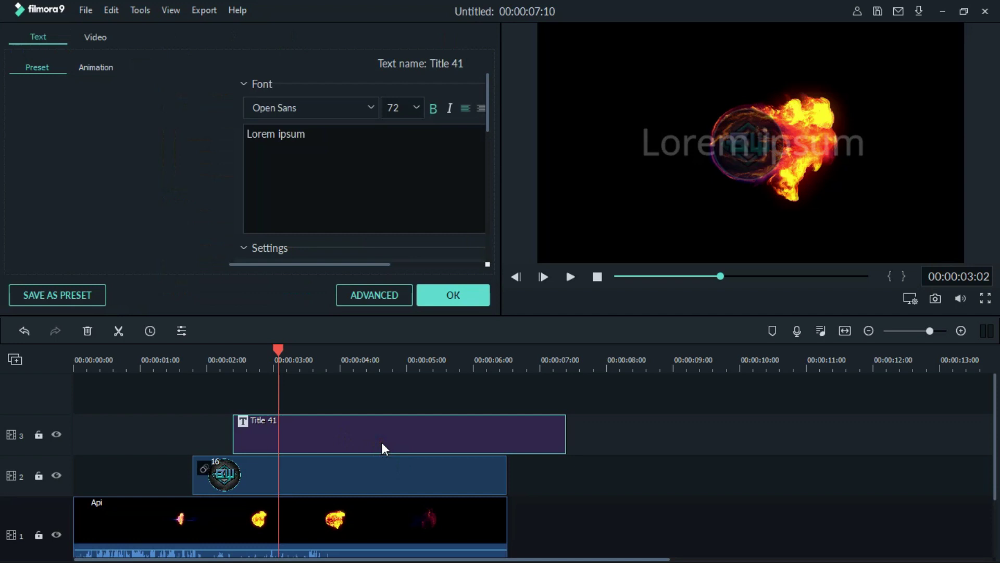
pyautogui.click(367, 298)
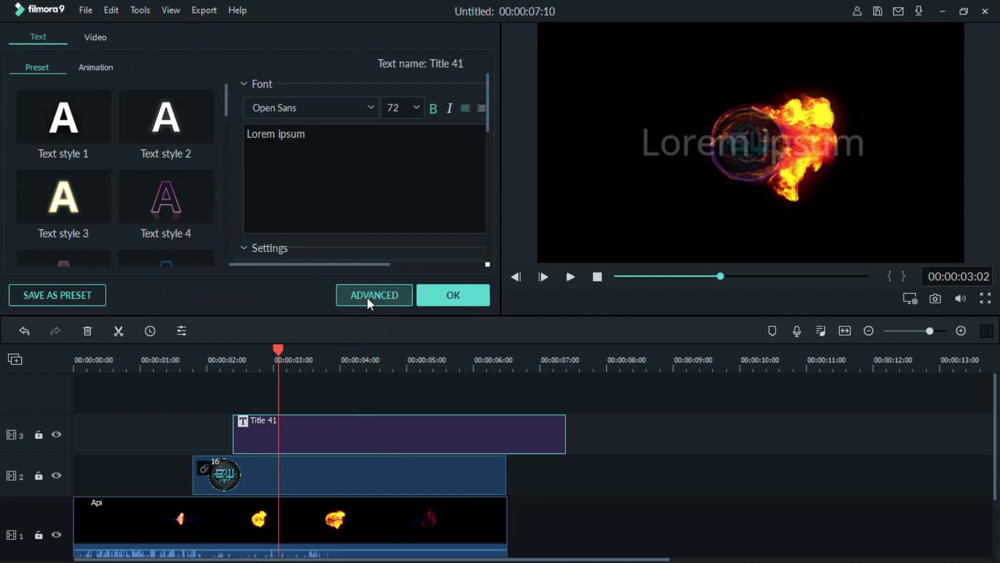
pyautogui.click(389, 292)
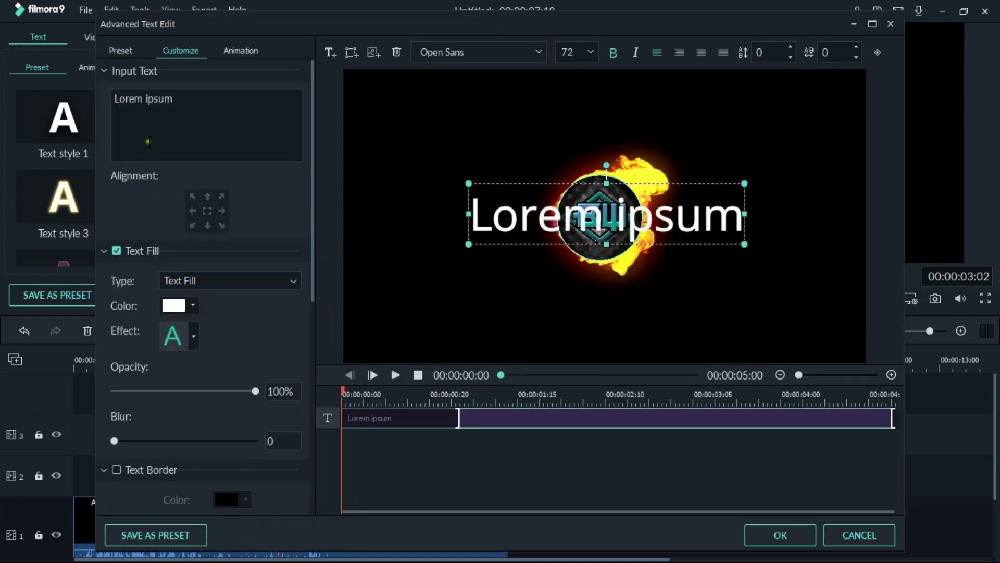
pyautogui.moveTo(180, 100); pyautogui.dragTo(112, 99)
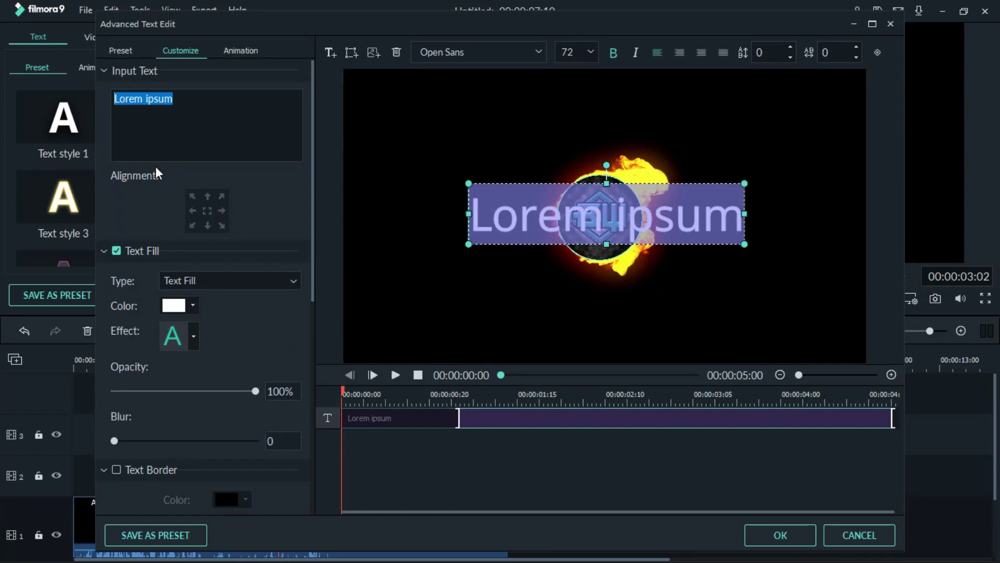
pyautogui.write('BANG WASEH')
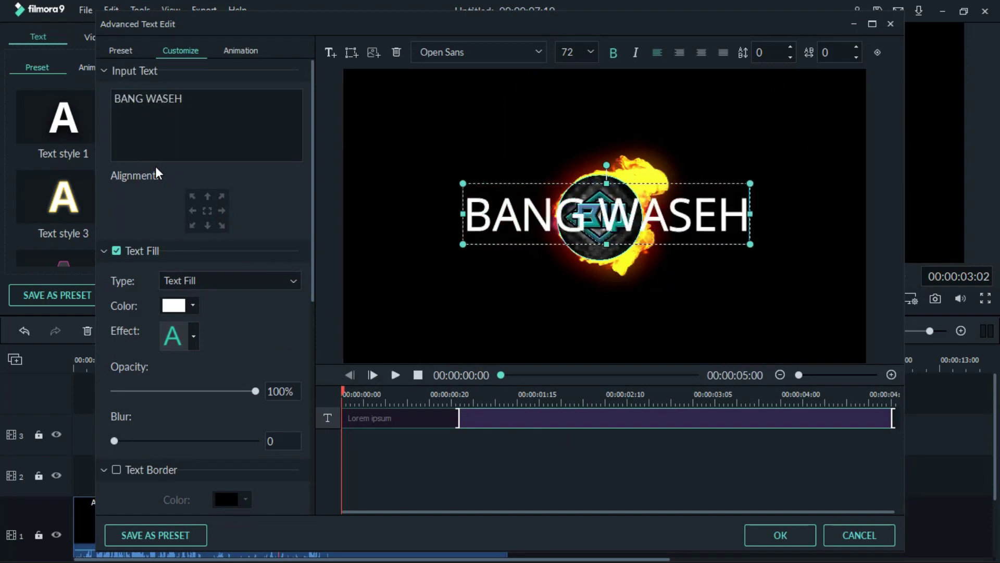
# Set the font size of the title text to 40.
pyautogui.click(595, 55)
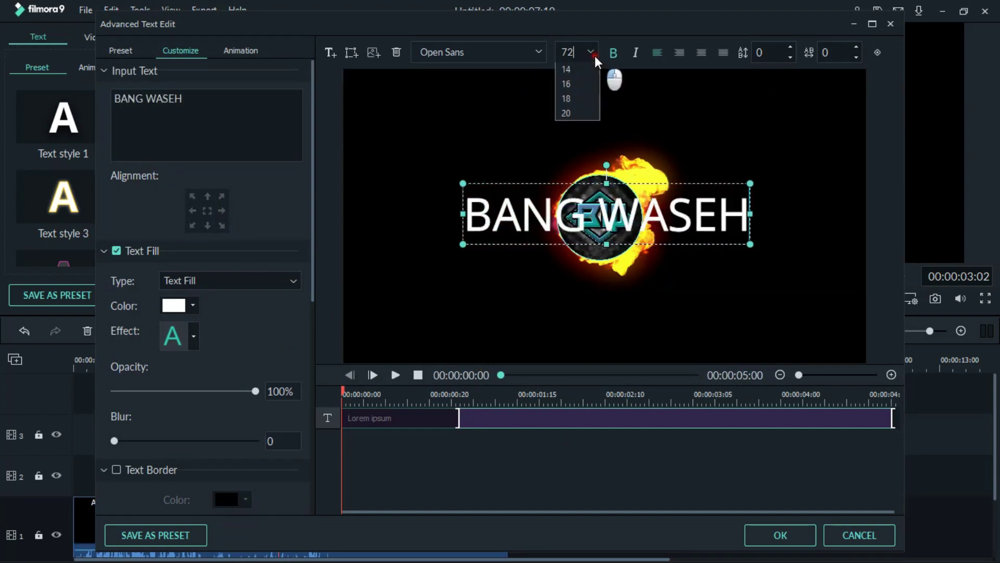
pyautogui.scroll(3, 588, 103)
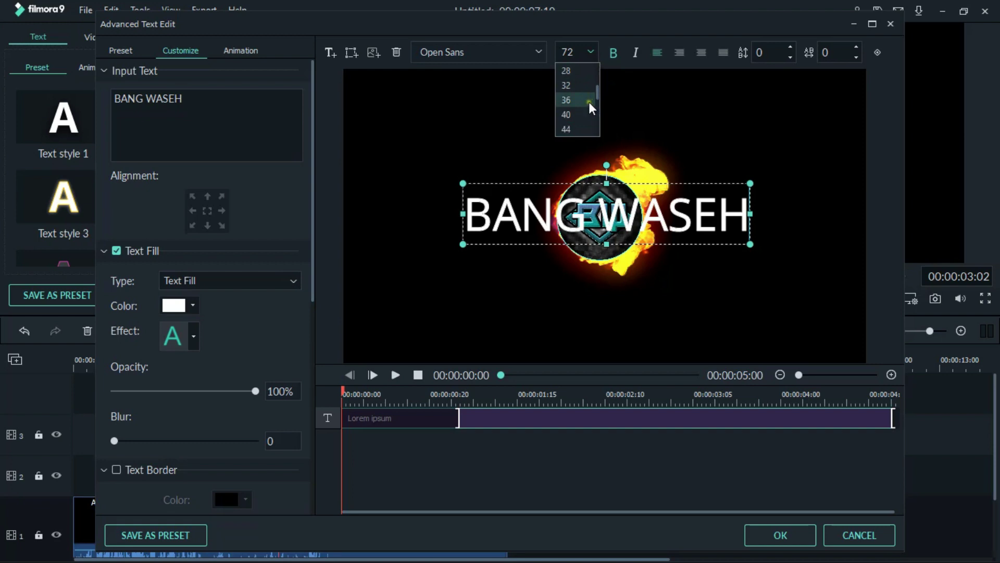
pyautogui.click(583, 110)
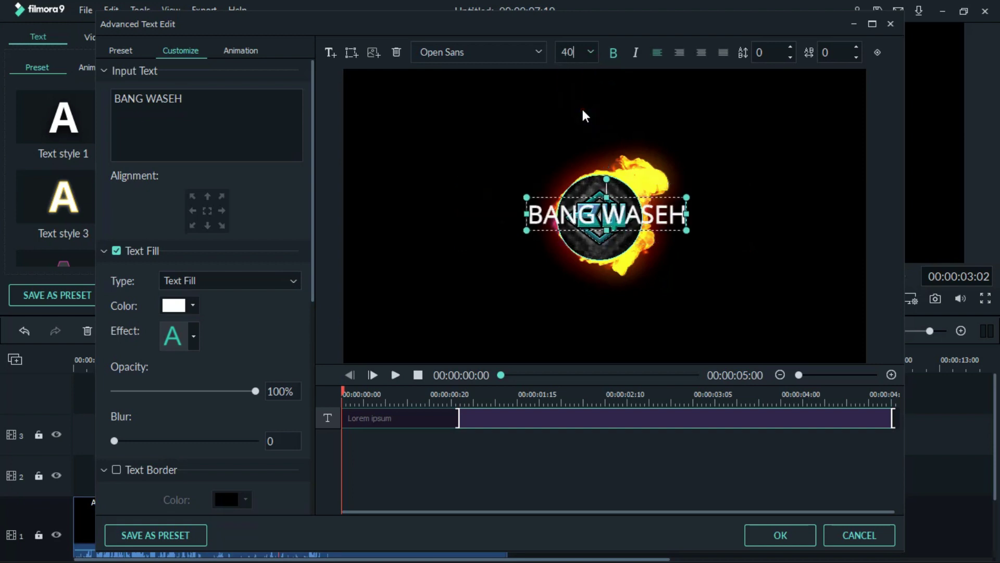
# Set the title text's font to KozMinPro-Bold and preview the title over the logo.
pyautogui.click(538, 52)
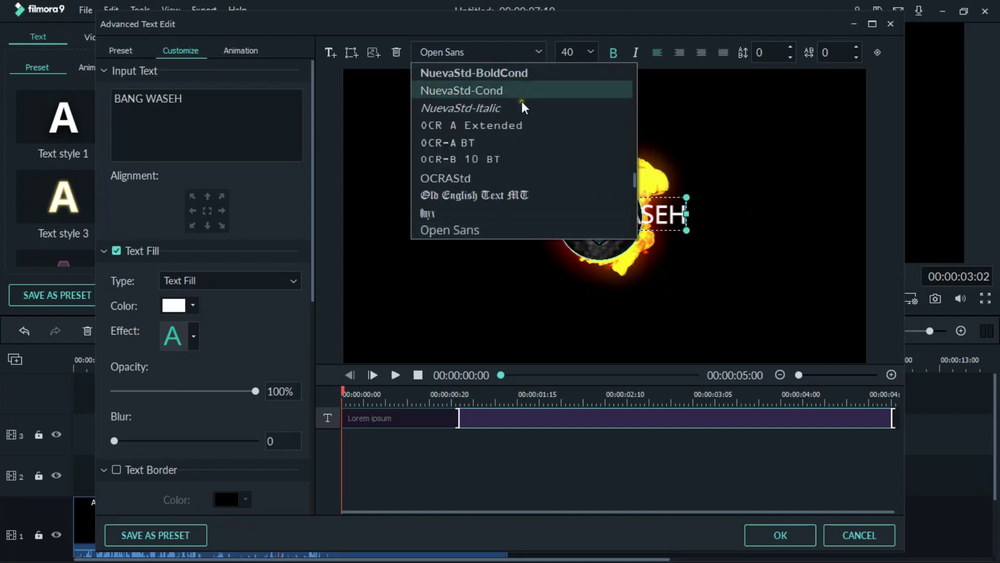
pyautogui.scroll(12, 525, 106)
pyautogui.scroll(12, 526, 108)
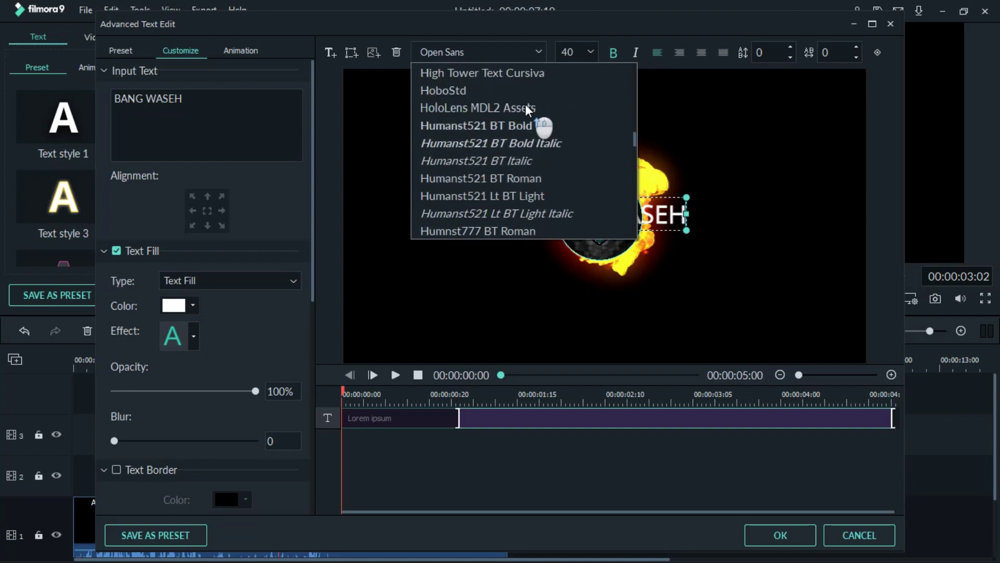
pyautogui.scroll(-10, 536, 157)
pyautogui.scroll(1, 540, 167)
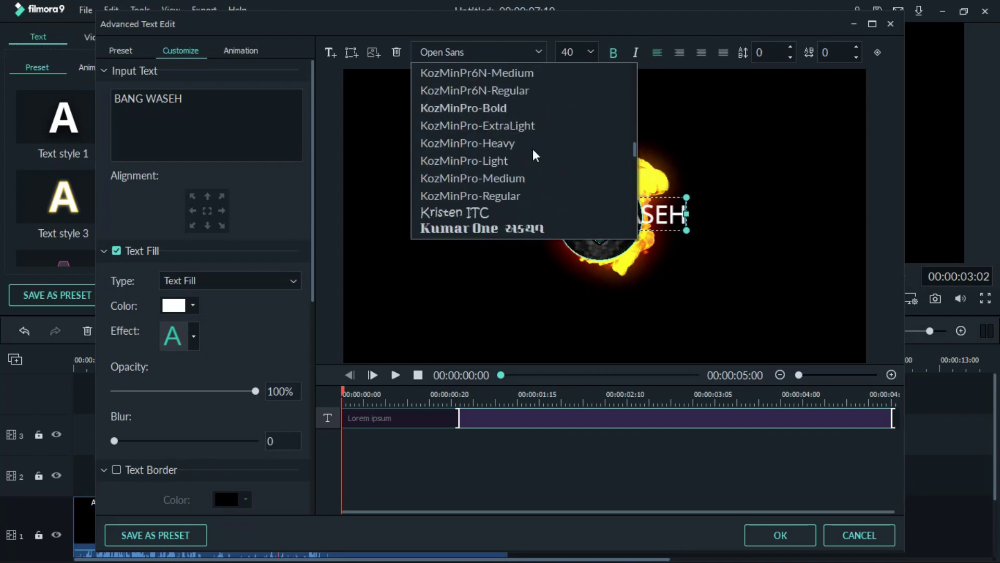
pyautogui.click(479, 110)
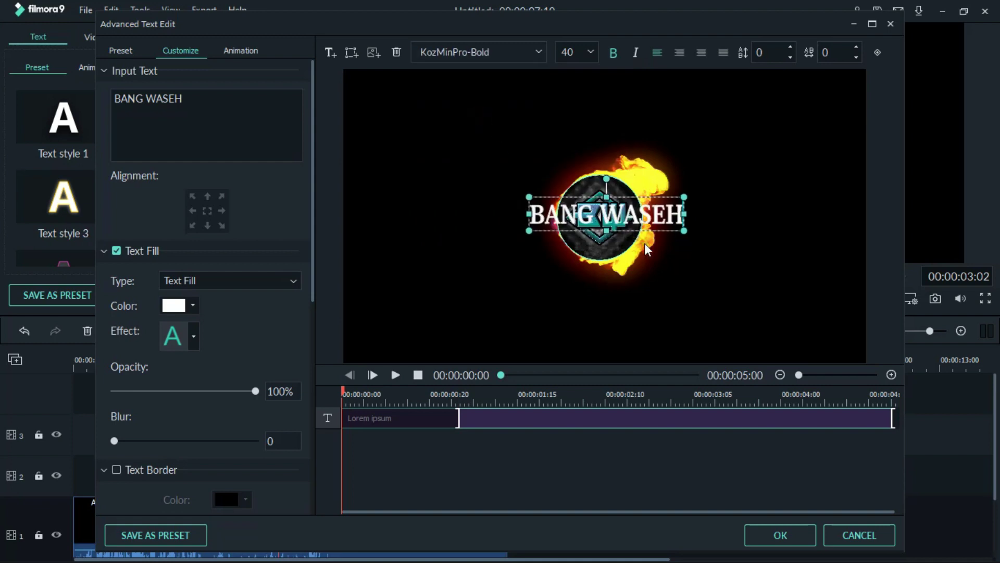
pyautogui.click(395, 375)
pyautogui.click(395, 376)
# Apply the Up Down 2 animation to the title text and confirm the title edits.
pyautogui.scroll(-10, 261, 286)
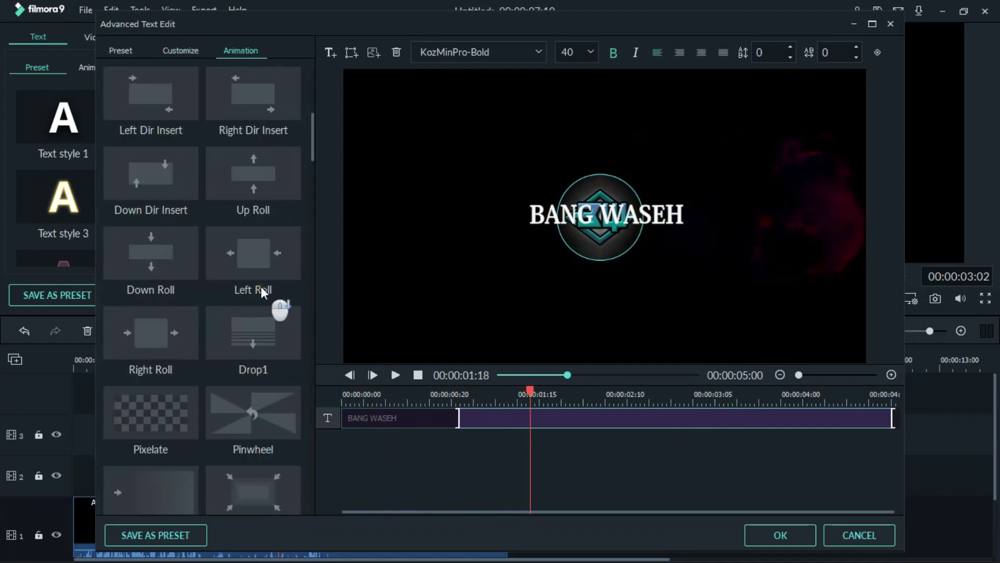
pyautogui.scroll(-15, 262, 290)
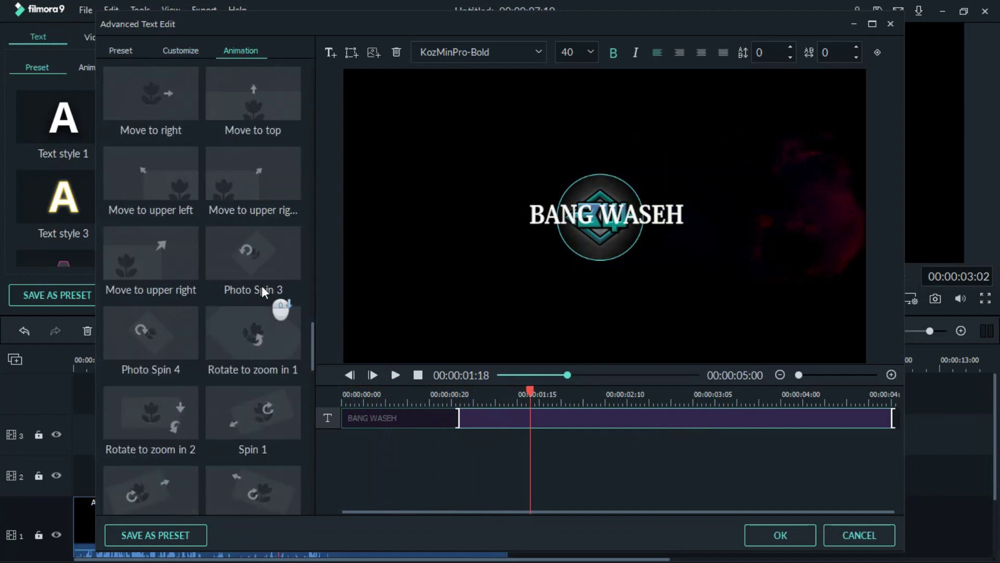
pyautogui.scroll(-5, 262, 286)
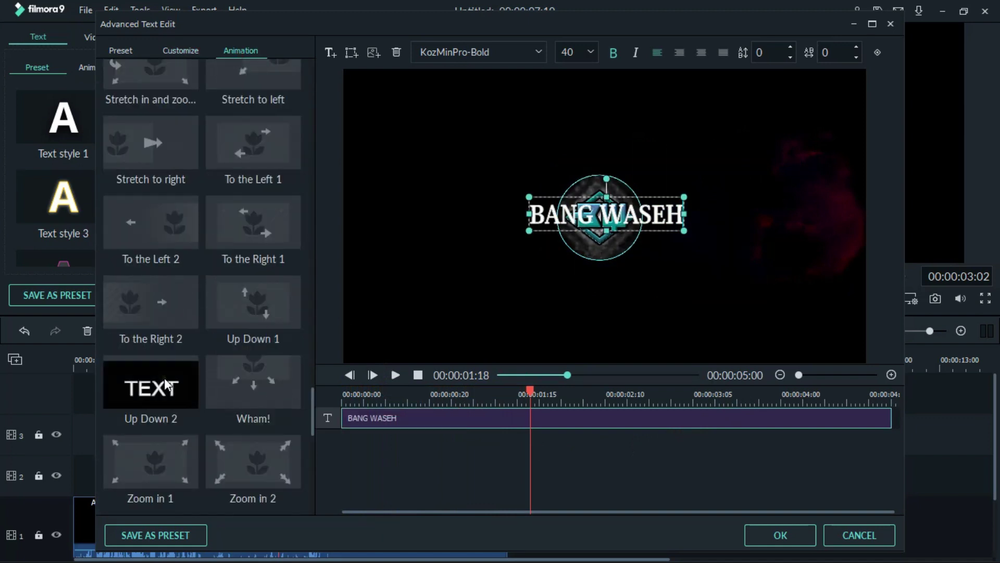
pyautogui.click(167, 383)
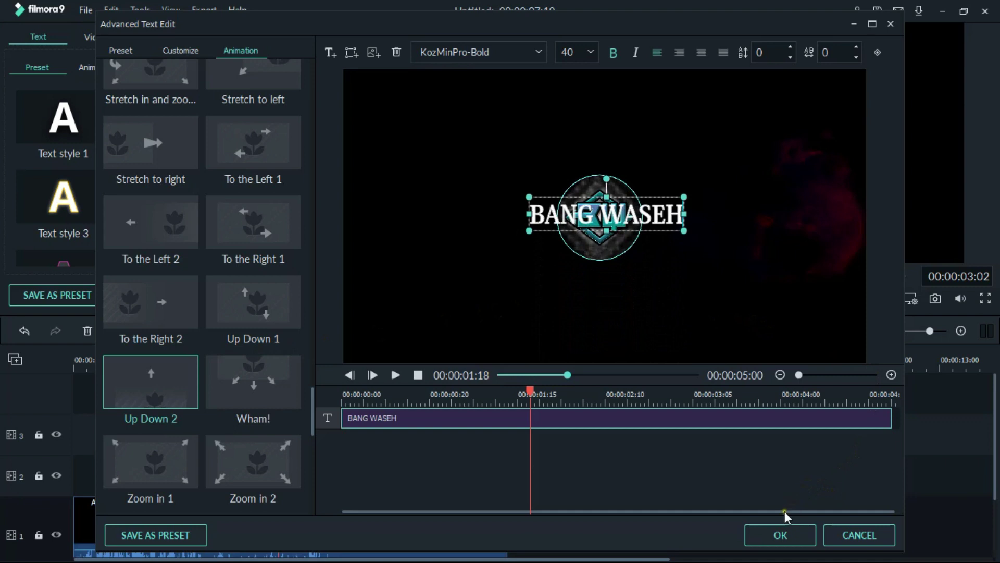
pyautogui.click(783, 535)
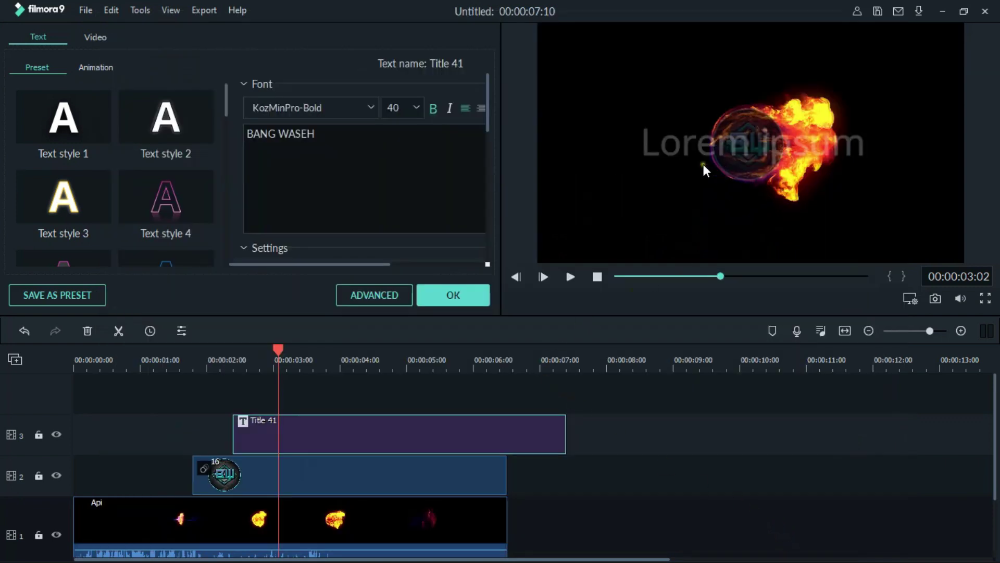
pyautogui.click(460, 290)
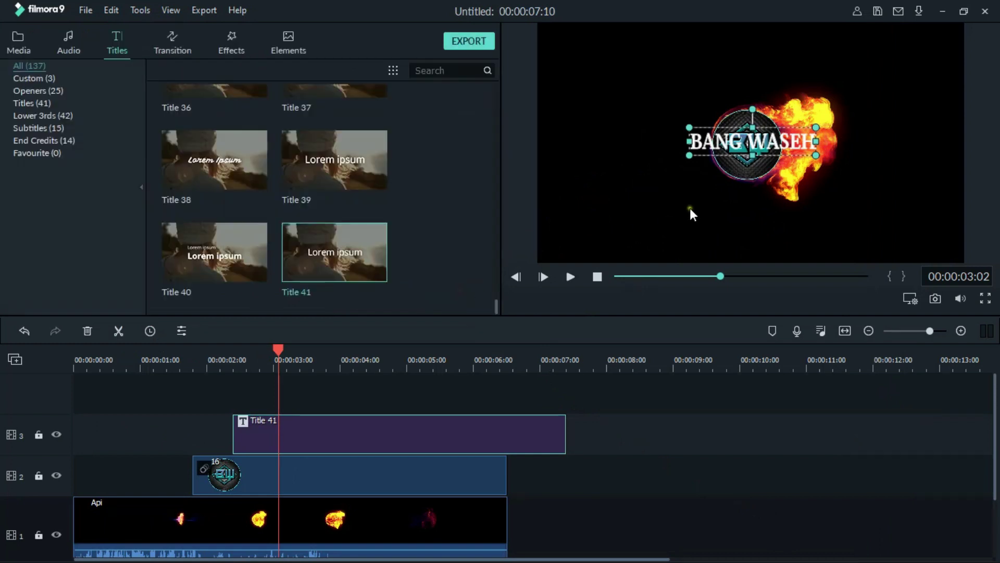
# Move the title text below the logo and centre it there, checking the position with the playhead at 00:00:04:11.
pyautogui.moveTo(762, 141); pyautogui.dragTo(762, 224)
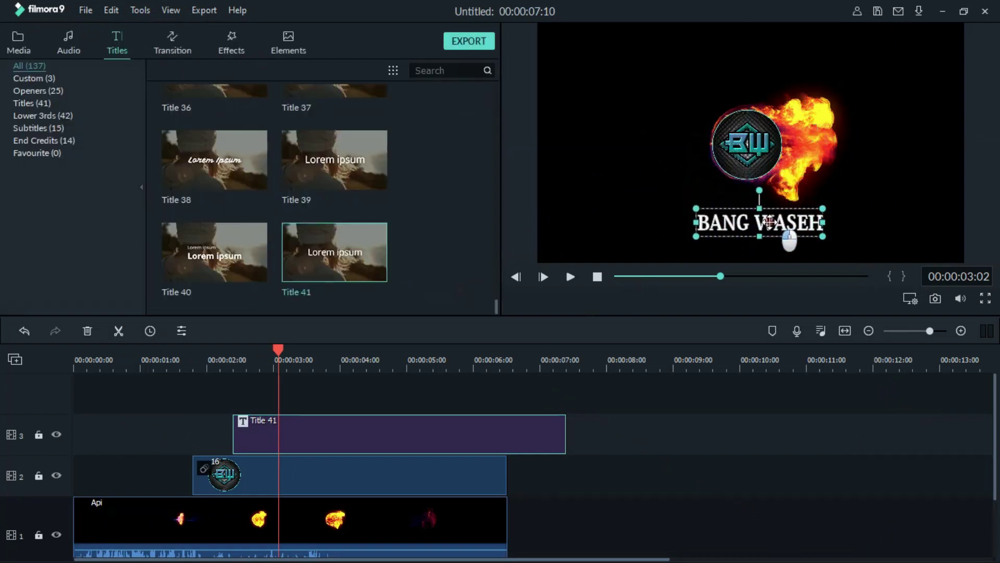
pyautogui.click(196, 366)
pyautogui.moveTo(196, 368); pyautogui.dragTo(371, 408)
pyautogui.click(693, 223)
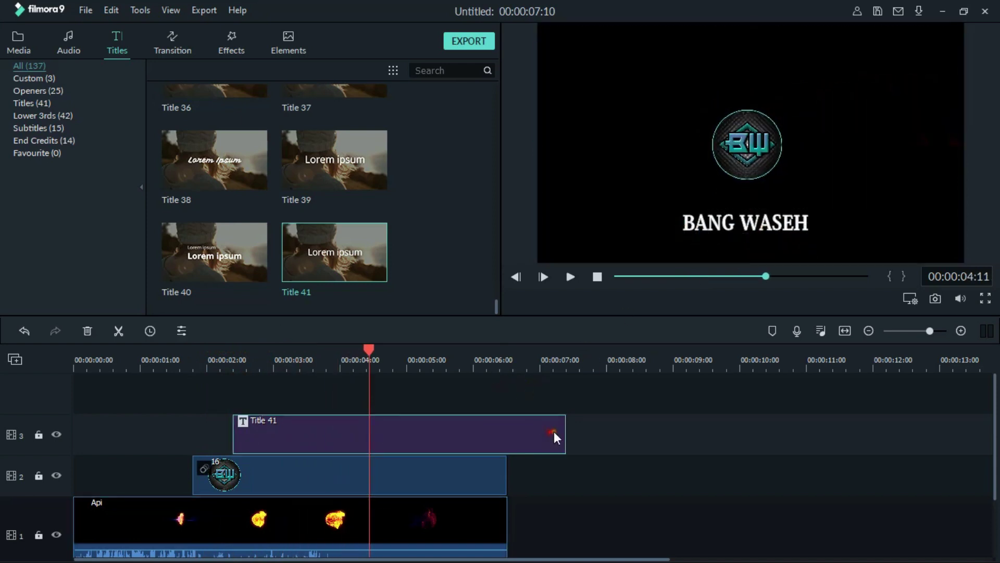
# Trim the end of Title 41 to the end of the logo and Api clips and play the whole intro from the start.
pyautogui.moveTo(565, 432); pyautogui.dragTo(507, 432)
pyautogui.moveTo(365, 347); pyautogui.dragTo(74, 352)
pyautogui.click(570, 277)
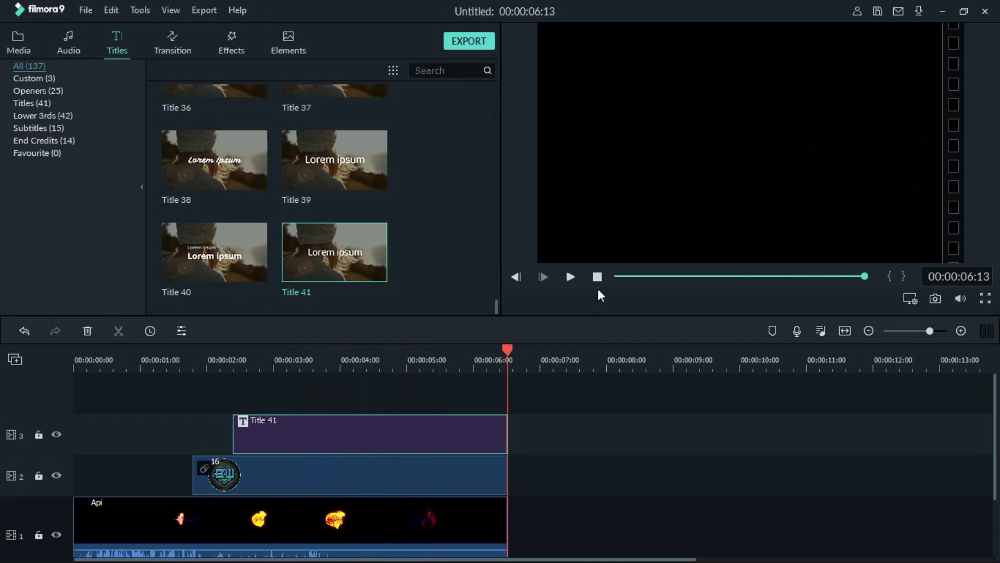
# Export the intro to the computer as an MP4 named My Video with the default settings and close the export windows.
pyautogui.click(468, 41)
pyautogui.click(660, 302)
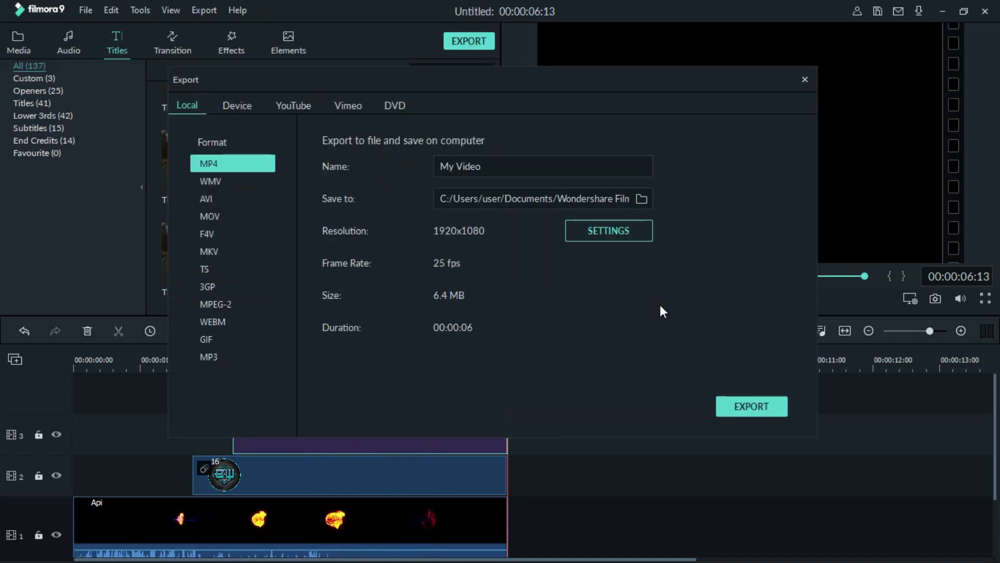
pyautogui.click(756, 413)
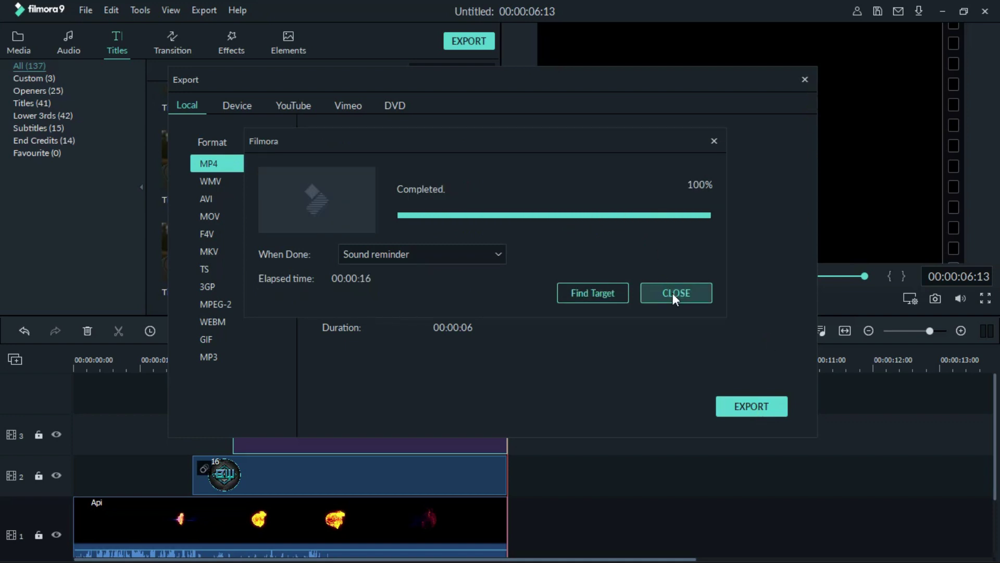
pyautogui.click(673, 293)
pyautogui.click(804, 80)
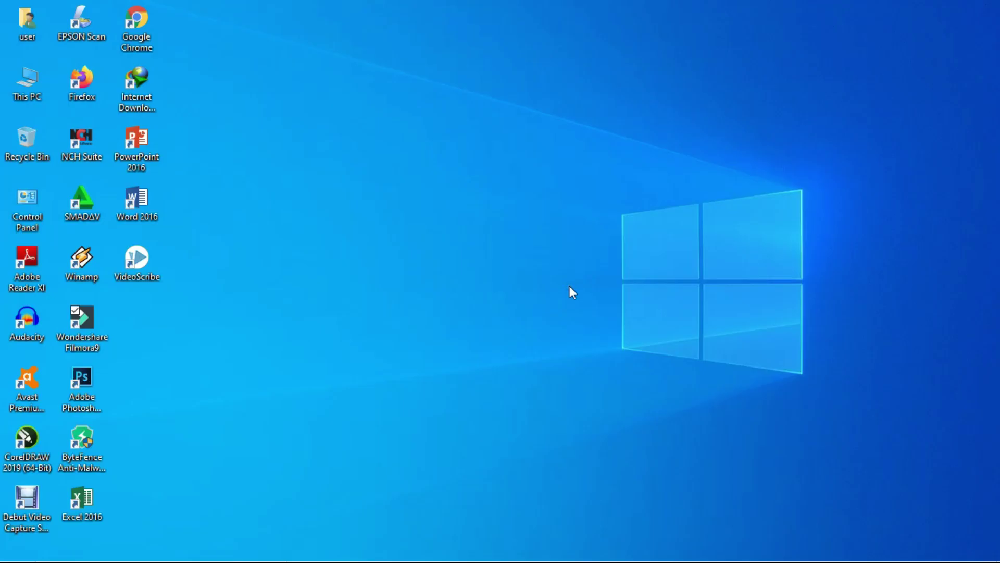